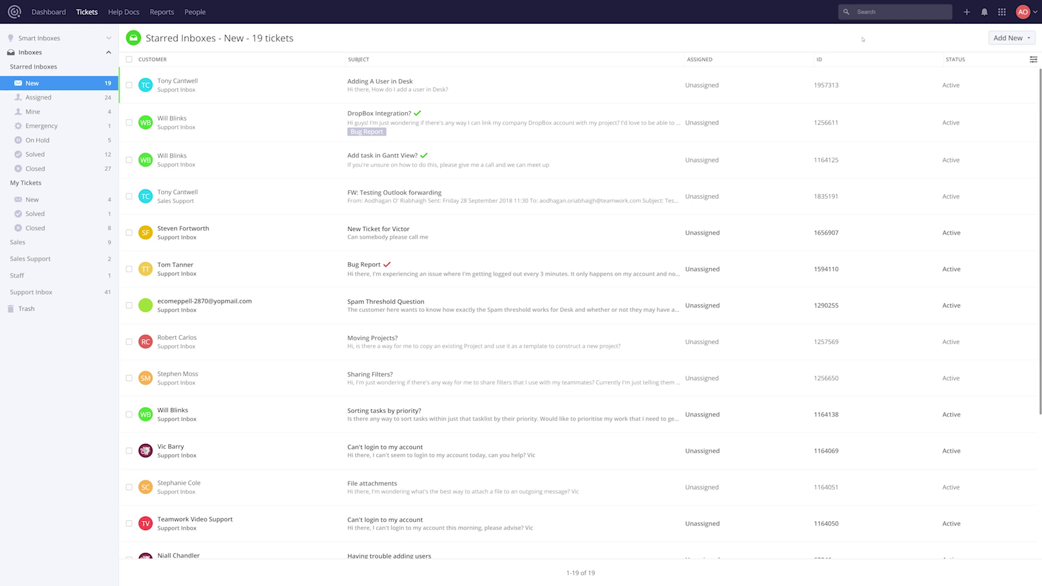
- Open the account menu from the AO avatar while viewing starred inbox tickets
{"action": "left_click", "coordinate": [1023, 13]}
- Go to Settings and show the Inboxes list with the eight existing inboxes
{"action": "left_click", "coordinate": [949, 150]}
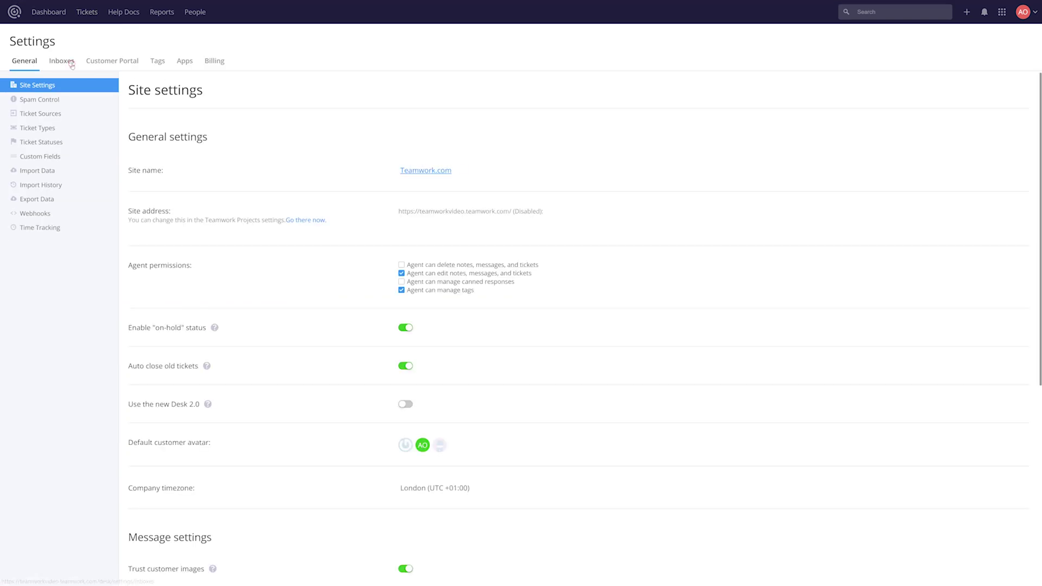
{"action": "left_click", "coordinate": [62, 61]}
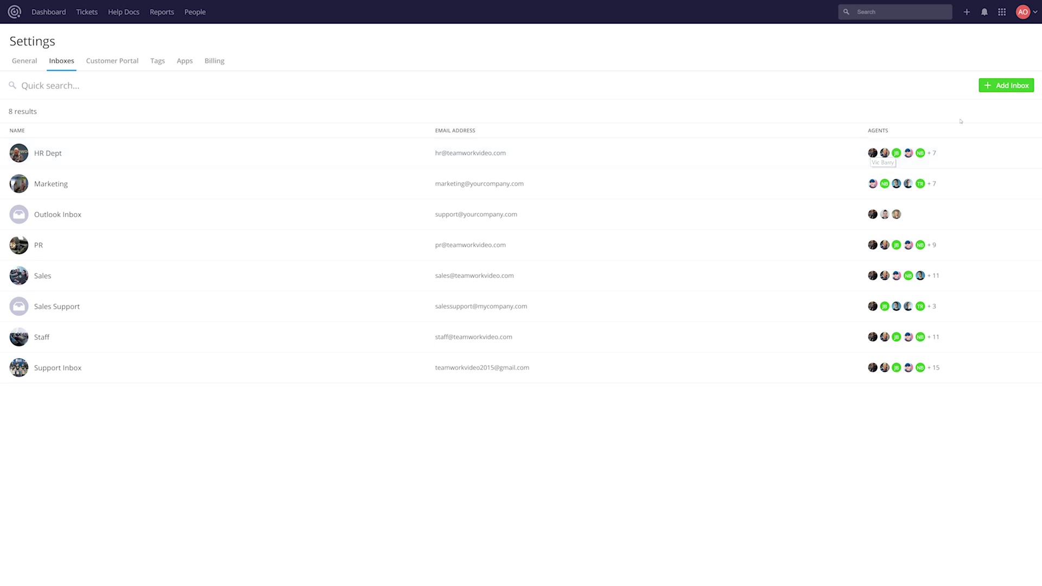
{"action": "left_click", "coordinate": [1006, 84]}
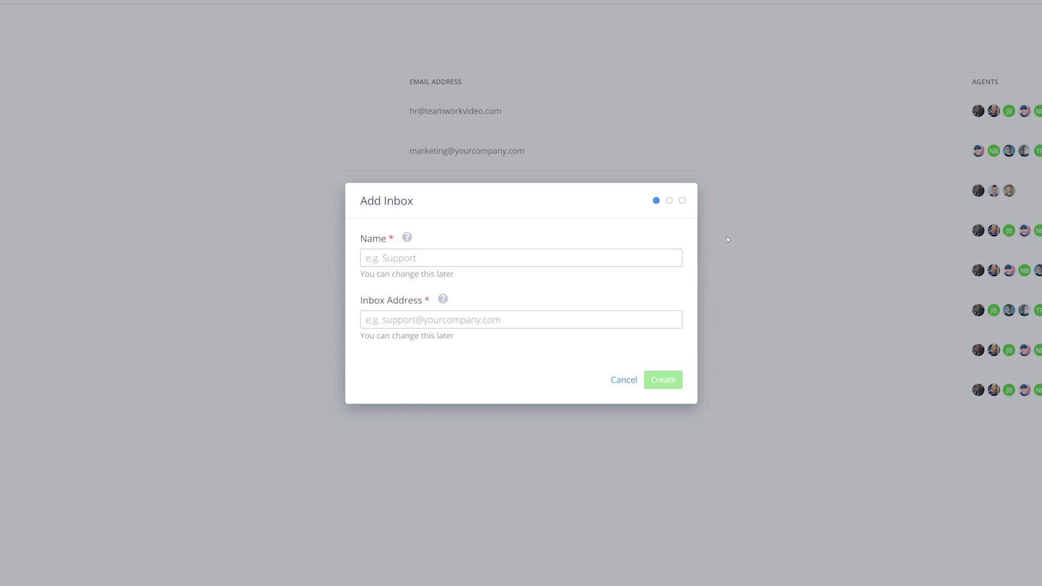
{"action": "left_click", "coordinate": [448, 258]}
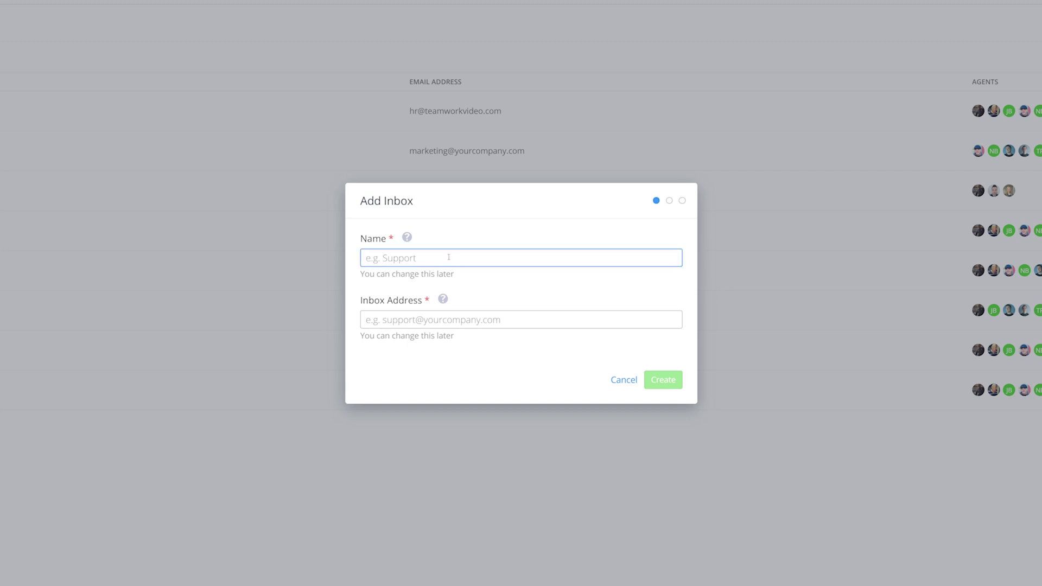
{"action": "type", "text": "Feature Requests"}
{"action": "left_click", "coordinate": [439, 320]}
{"action": "left_click", "coordinate": [662, 380]}
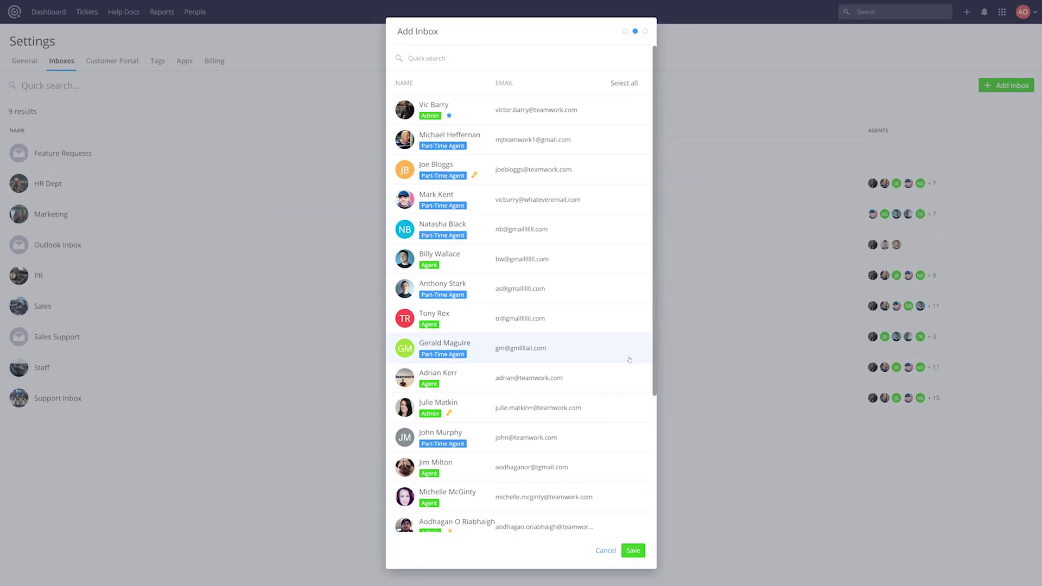
{"action": "left_click", "coordinate": [585, 148]}
{"action": "left_click", "coordinate": [592, 168]}
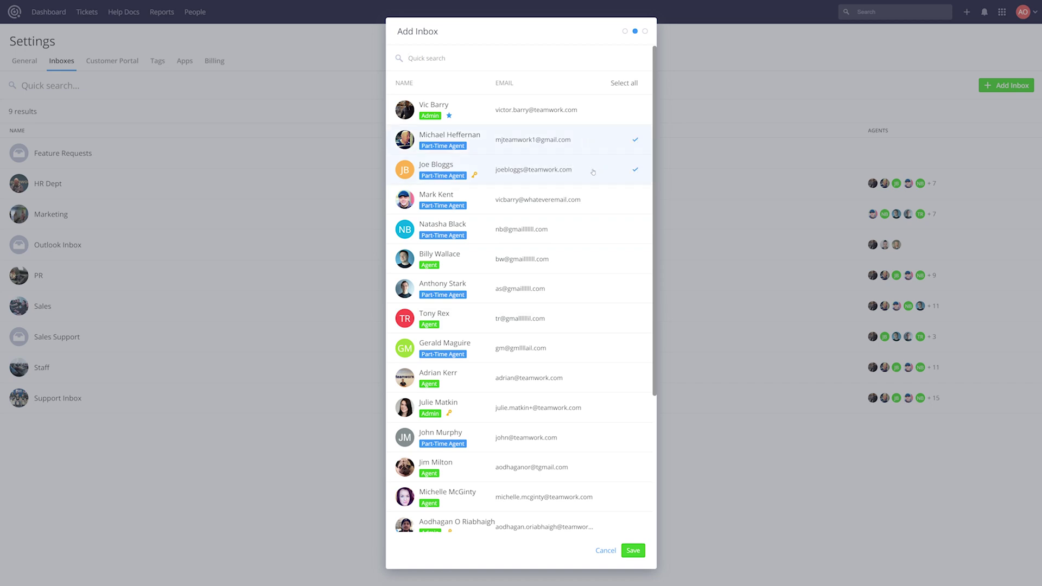
{"action": "left_click", "coordinate": [624, 83]}
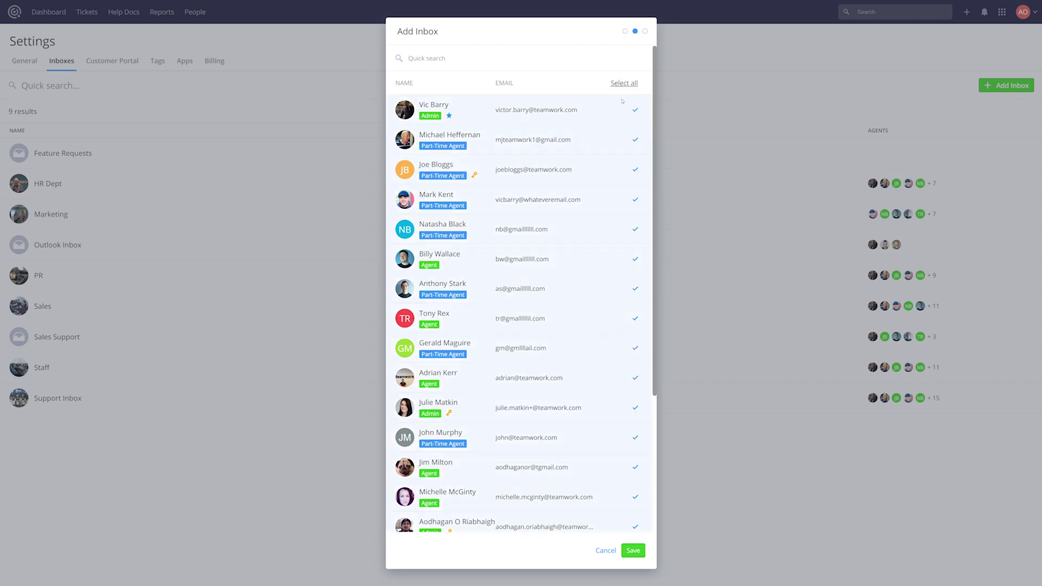
{"action": "left_click", "coordinate": [633, 551]}
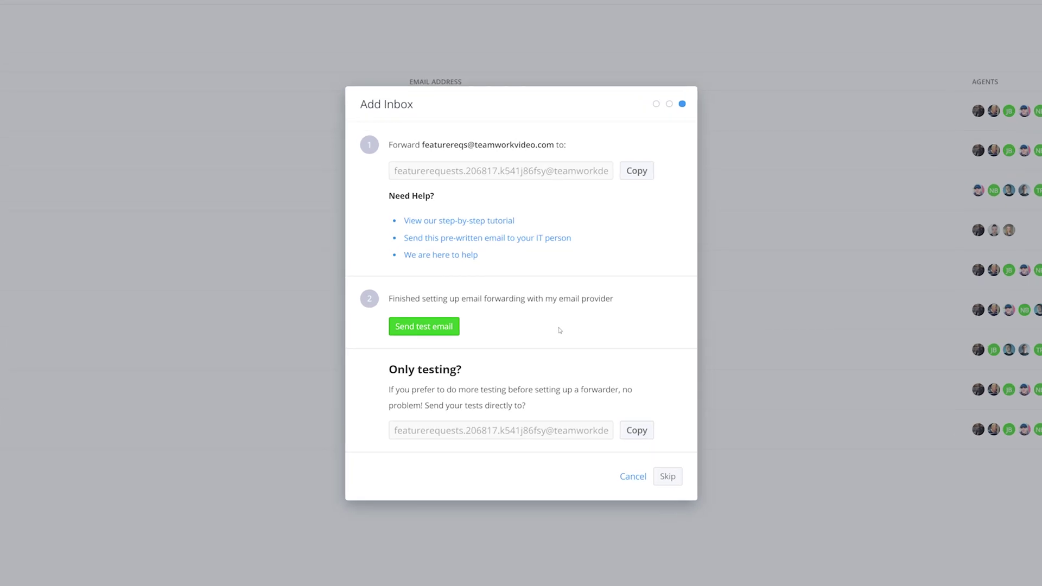
- Copy the Feature Requests forwarding address from the forwarding setup step
{"action": "left_click", "coordinate": [632, 173]}
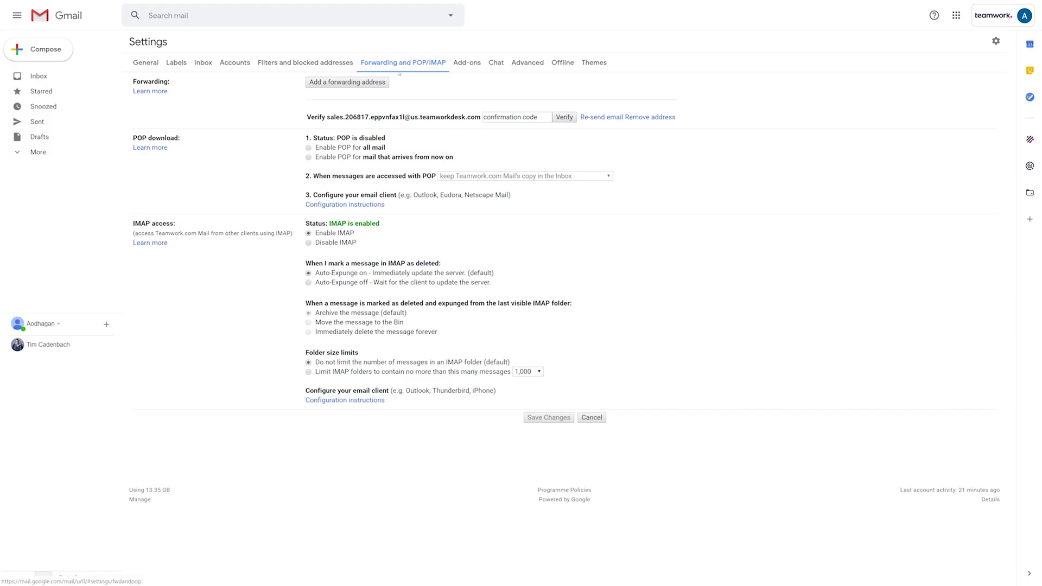
- Add the pasted Feature Requests address as a Gmail forwarding address and send its confirmation code
{"action": "left_click", "coordinate": [347, 81]}
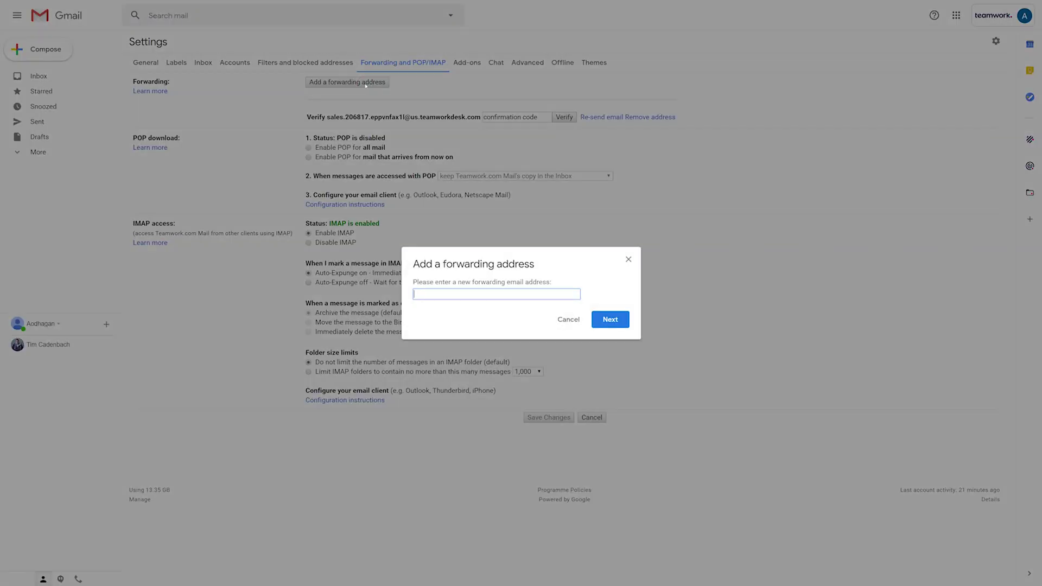
{"action": "key", "text": "ctrl+v"}
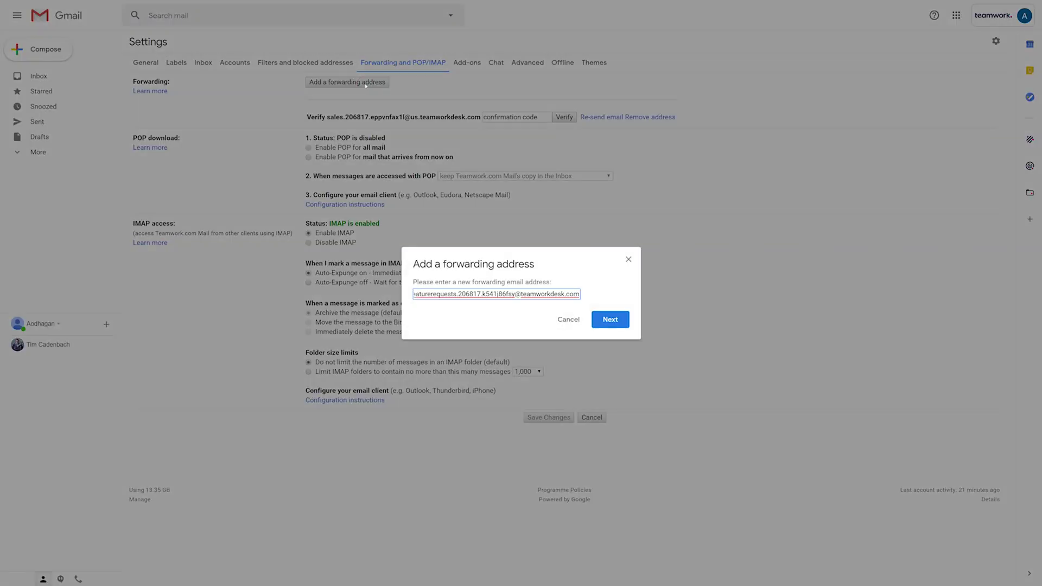
{"action": "left_click", "coordinate": [606, 323]}
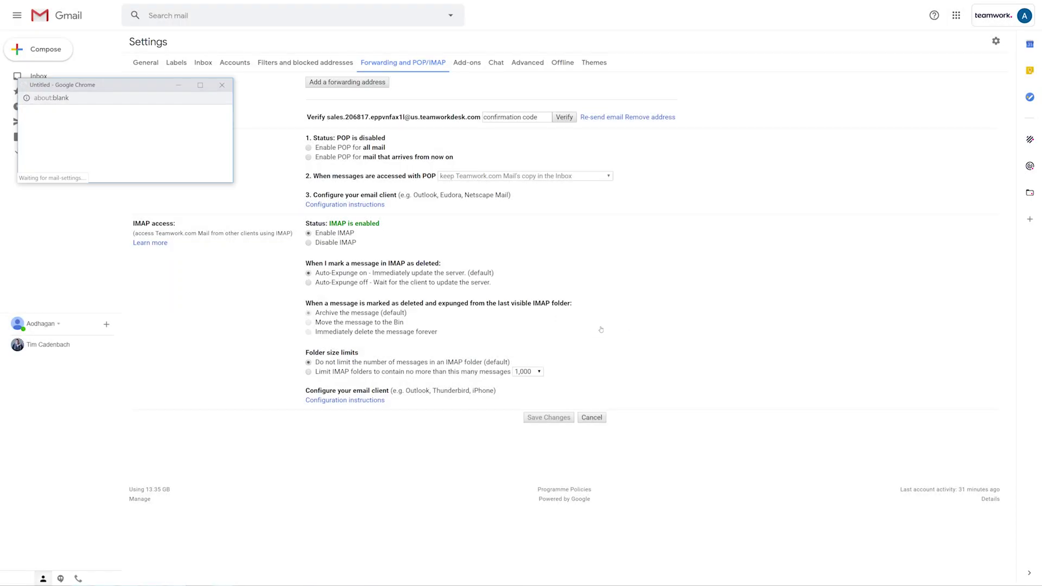
{"action": "left_click", "coordinate": [38, 137]}
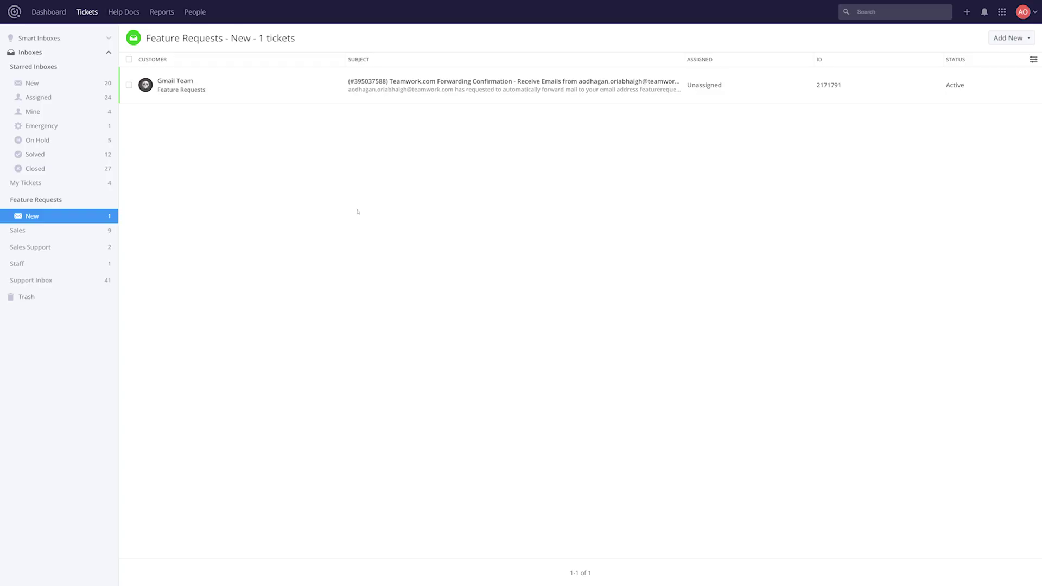
- Open the Gmail Team confirmation ticket and confirm forwarding via its verification link
{"action": "left_click", "coordinate": [314, 90]}
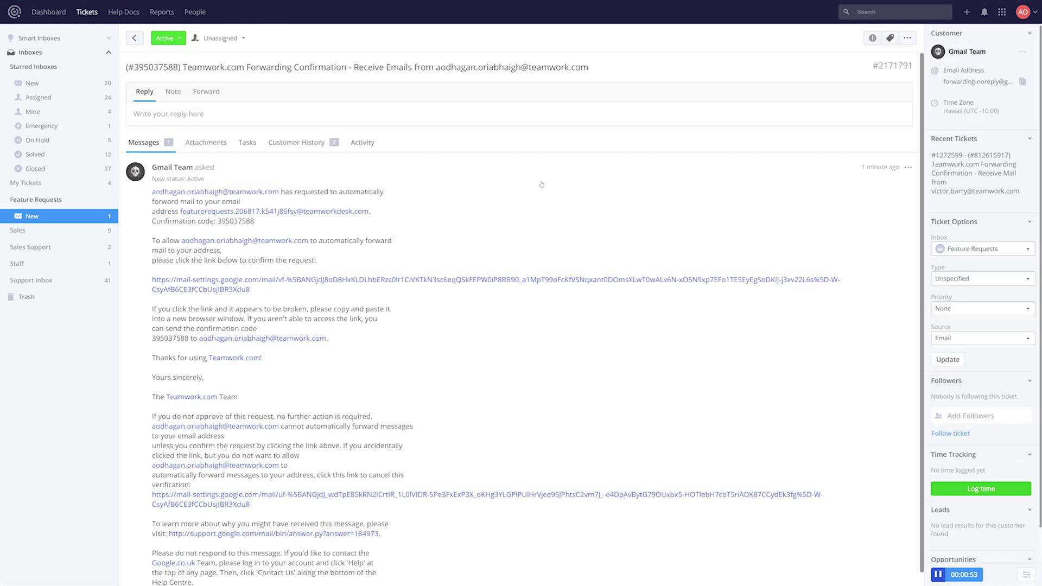
{"action": "left_click", "coordinate": [452, 280]}
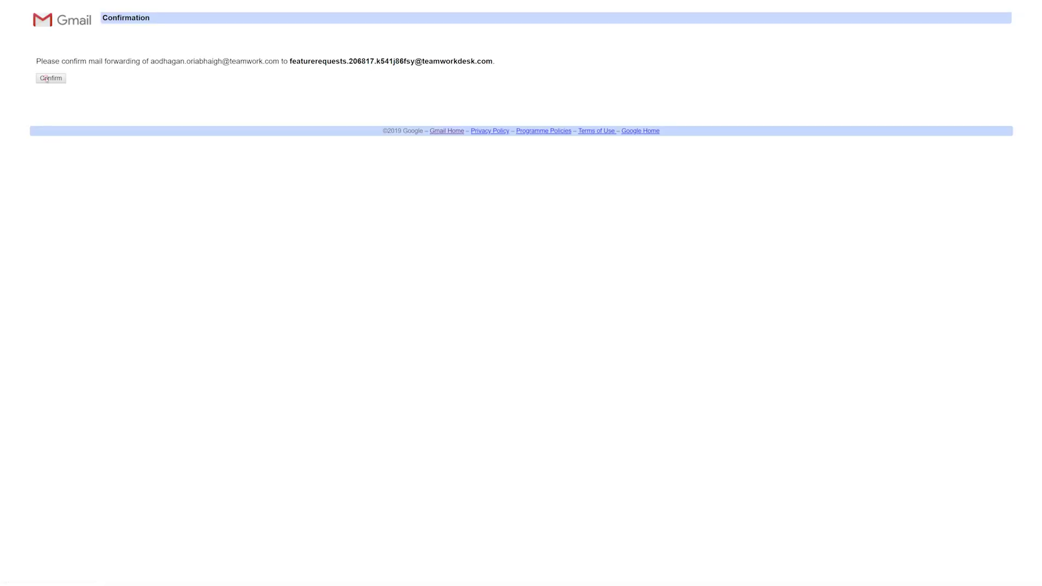
{"action": "left_click", "coordinate": [48, 79]}
{"action": "key", "text": "ctrl+w"}
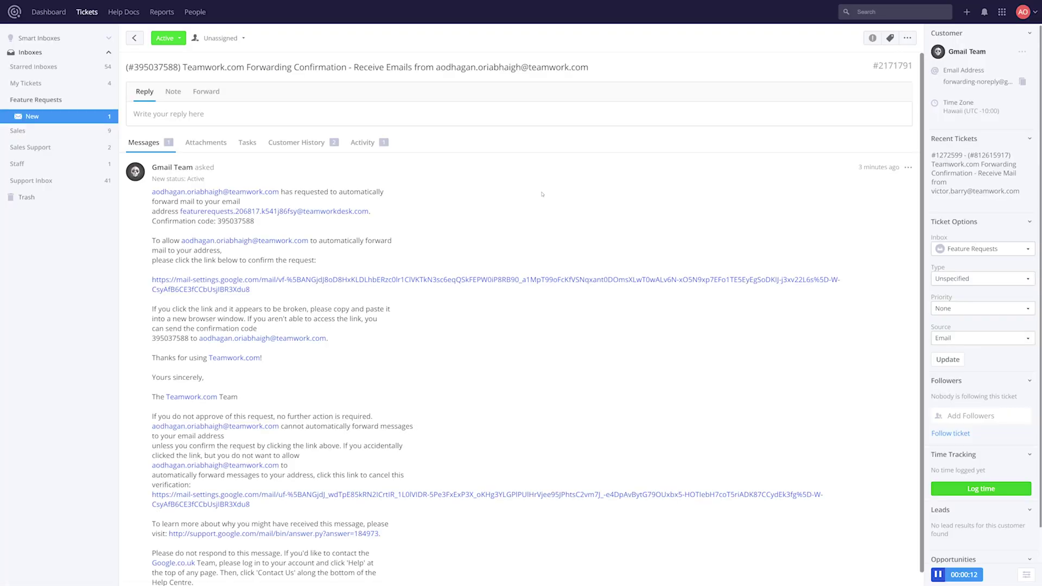